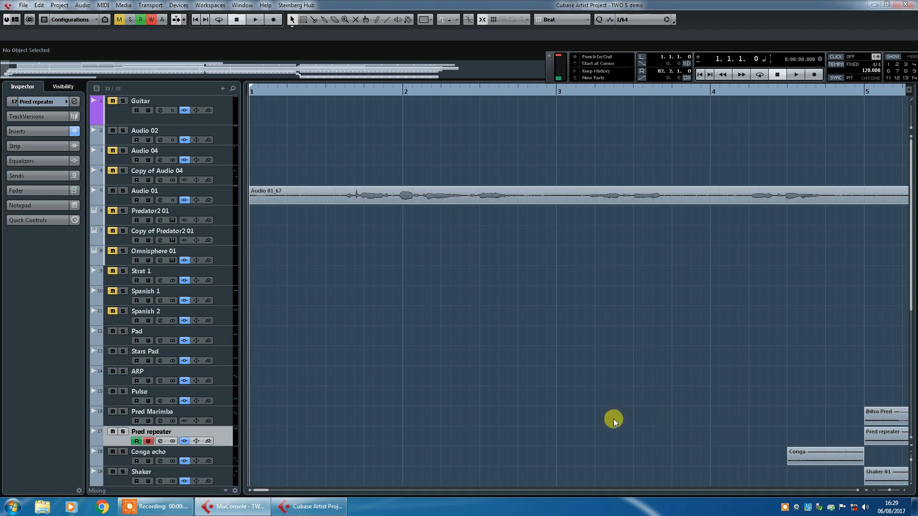
- Play the project and open the EQuilibrium insert on the Pred repeater track, closing its channel settings window
left_click(798, 74)
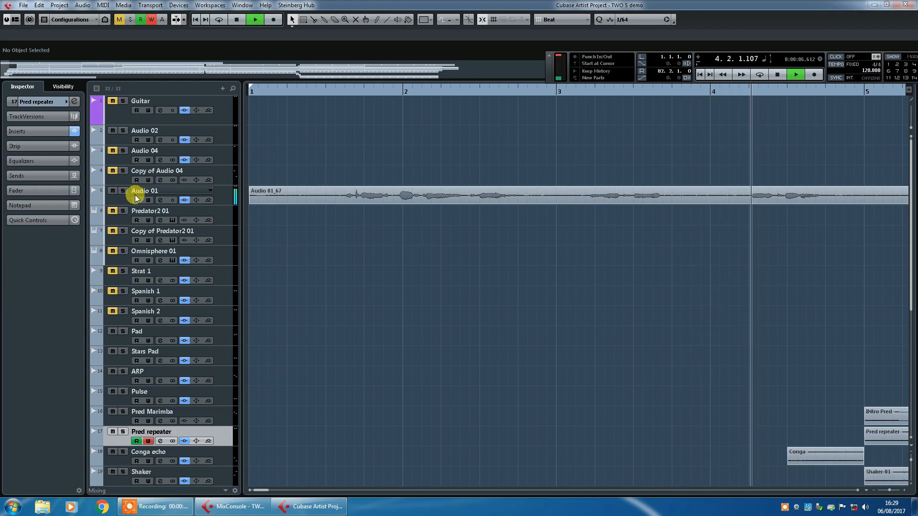
left_click(74, 102)
mouse_move(352, 275)
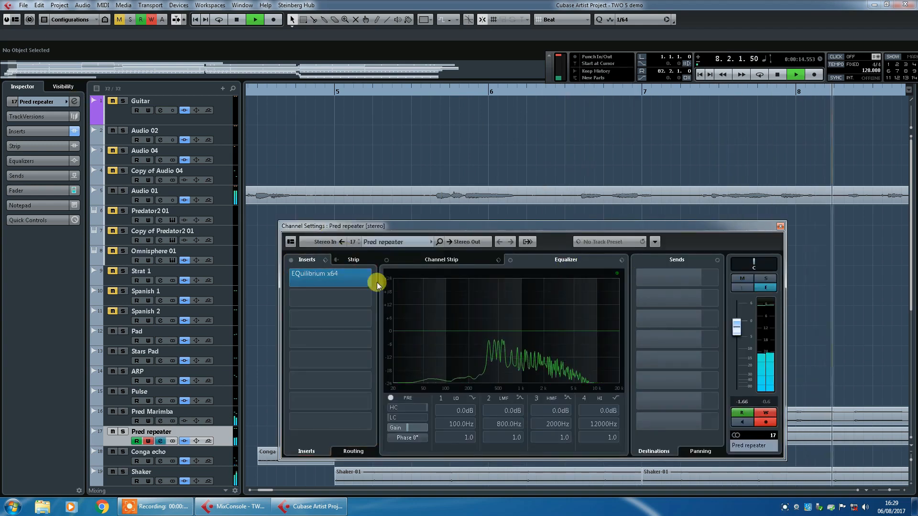
left_click_drag(917, 72, 417, 107)
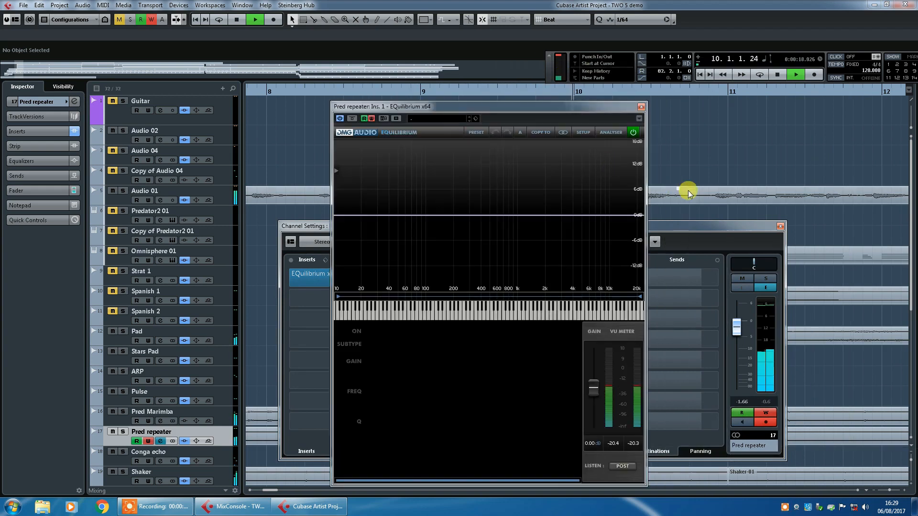
left_click(780, 226)
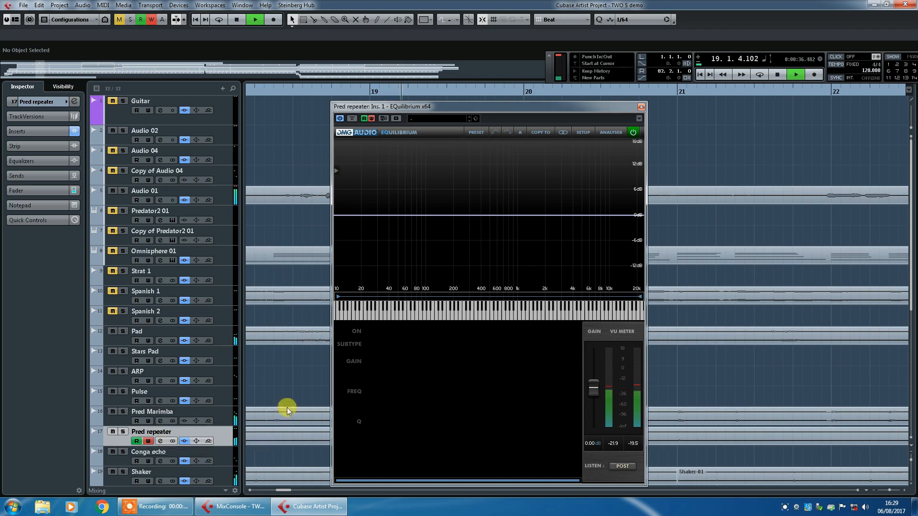
- Add a peak band at about 1106 Hz on the EQ curve and boost it at a higher frequency
double_click(522, 215)
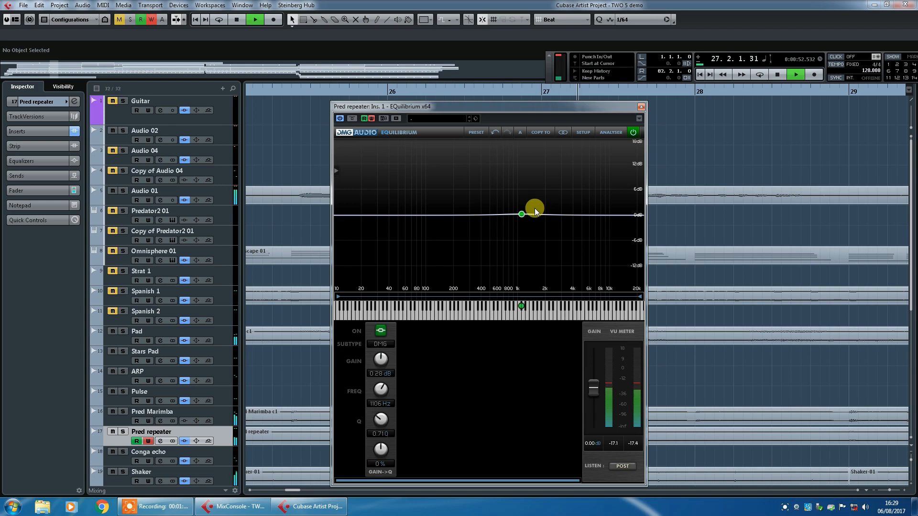
mouse_move(524, 216)
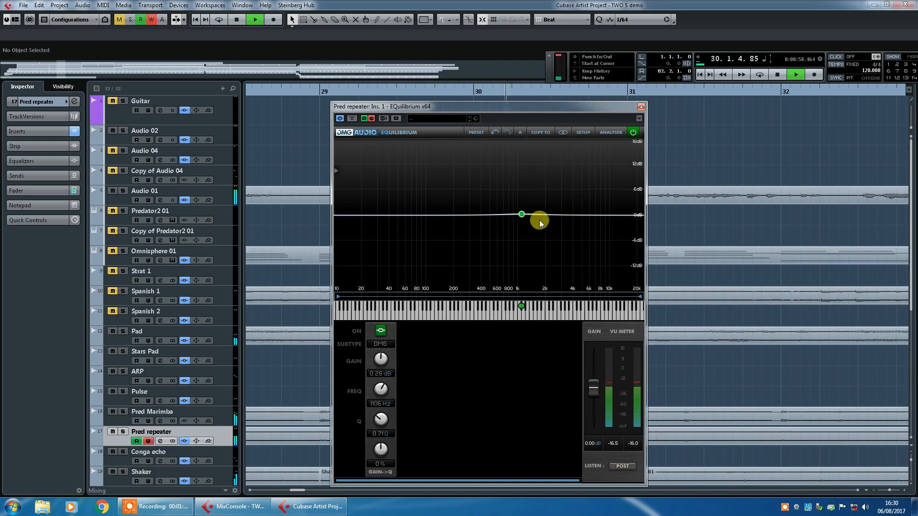
left_click_drag(523, 213, 595, 170)
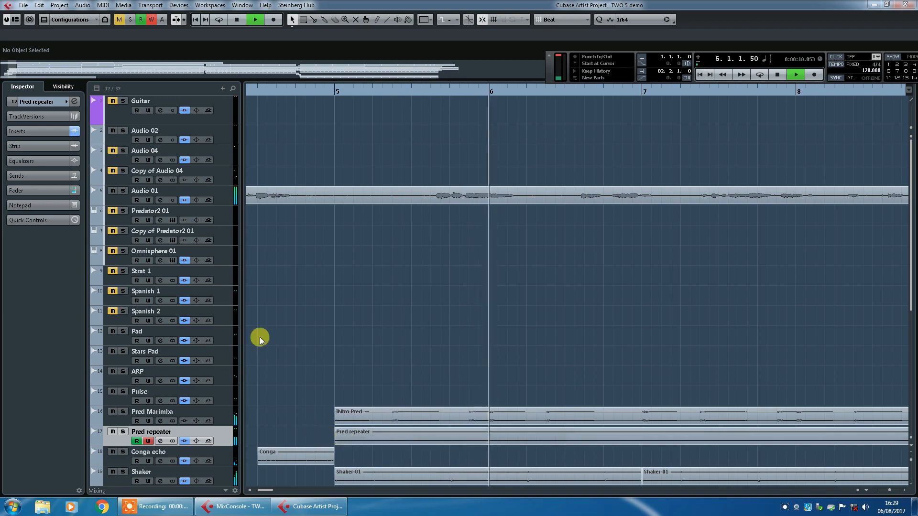
- Open the Pred repeater channel's EQuilibrium insert and keep only the equalizer window open
left_click(75, 102)
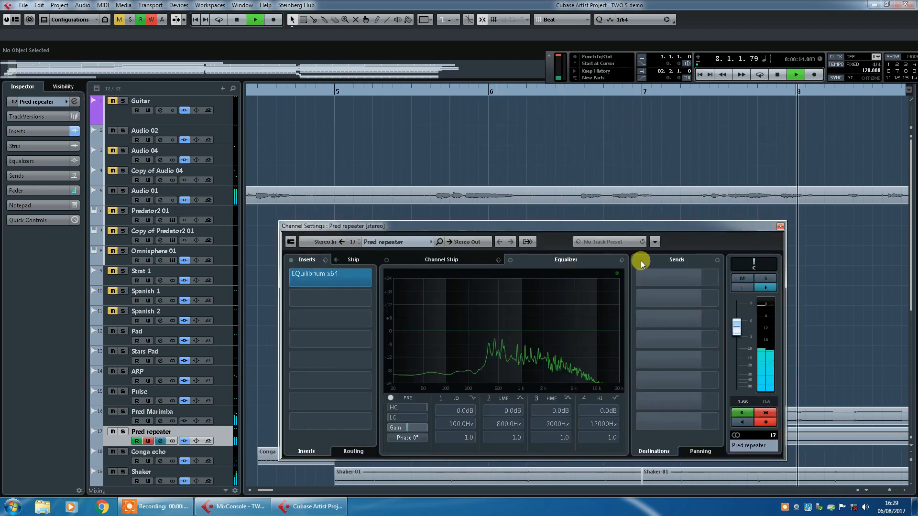
left_click_drag(917, 70, 422, 109)
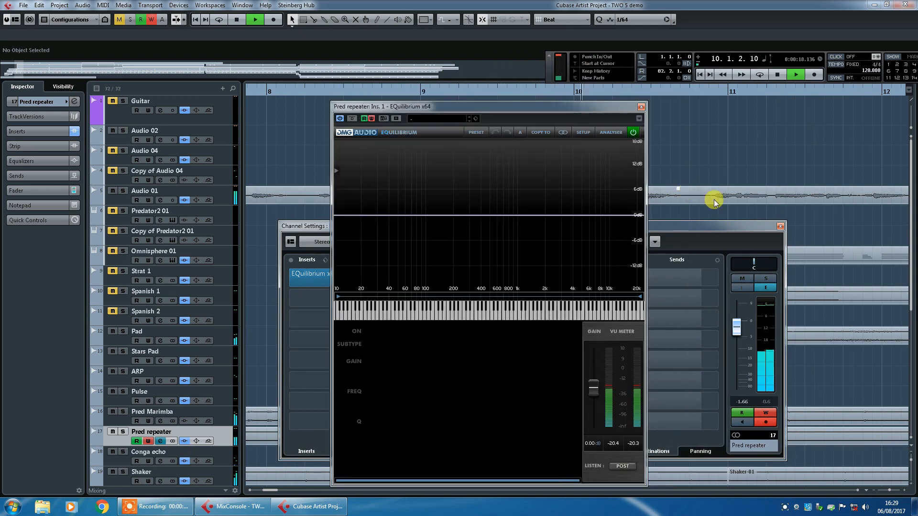
left_click(780, 226)
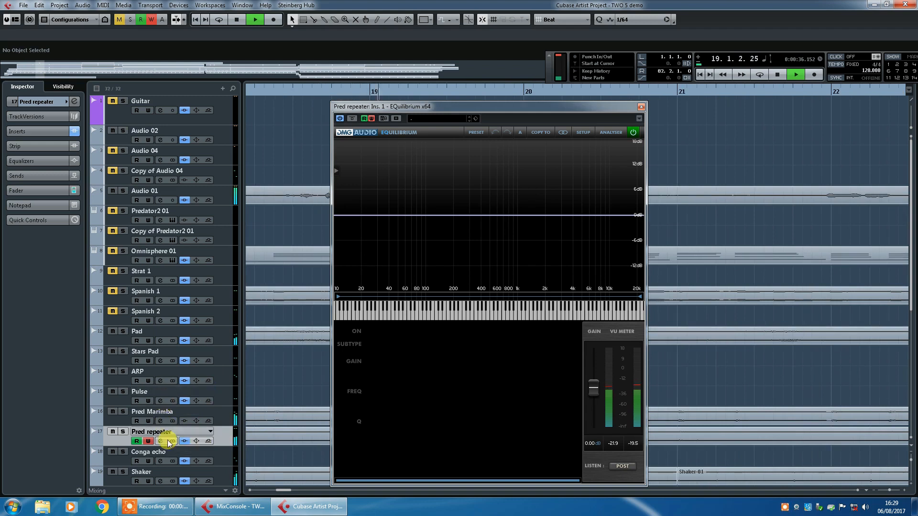
- Add a peak band, sweep it across the spectrum and leave it at about 2917 Hz with 11.94 dB gain
double_click(521, 214)
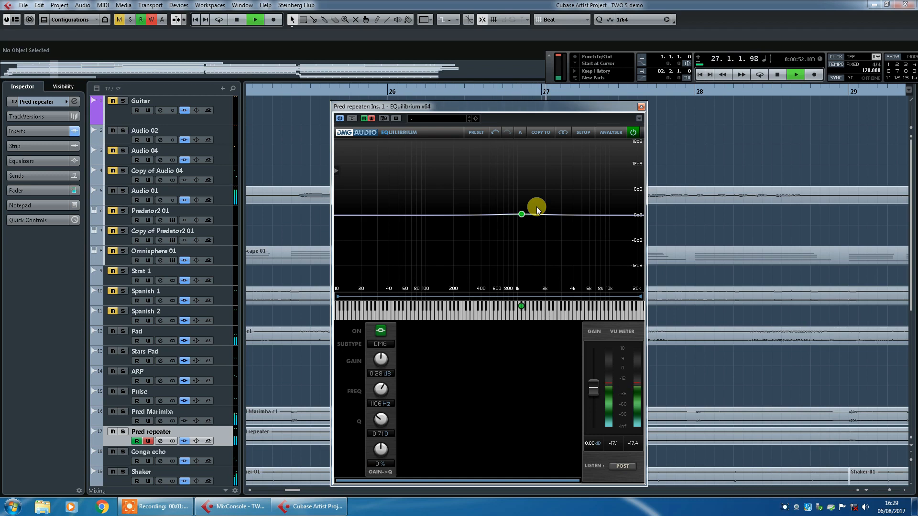
mouse_move(524, 213)
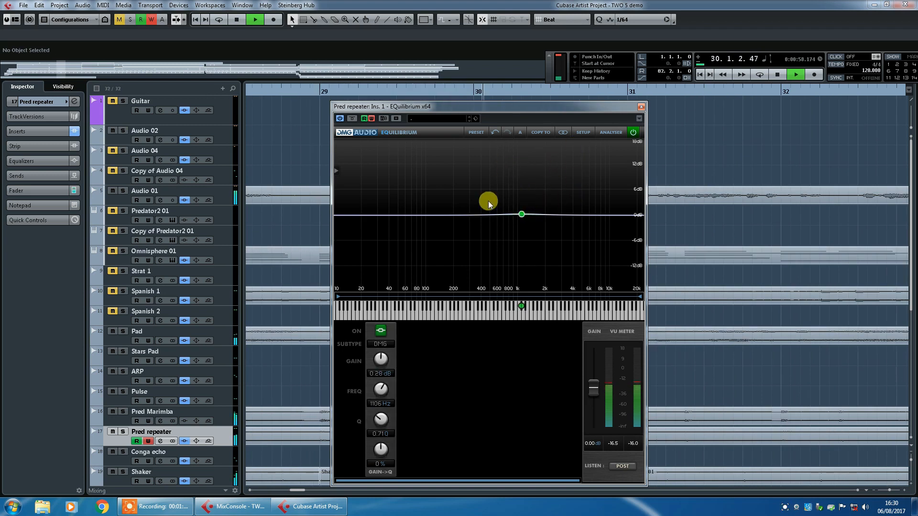
left_click_drag(522, 214, 454, 130)
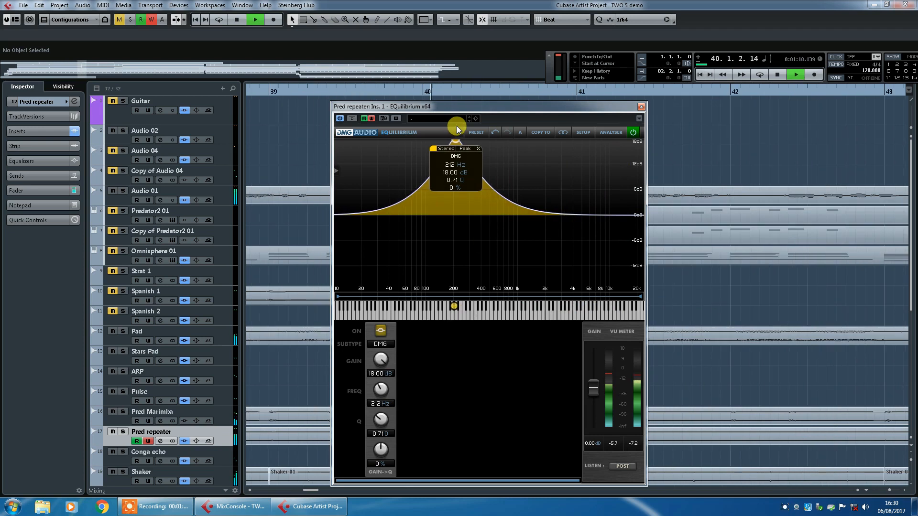
mouse_move(457, 125)
left_mouse_down()
mouse_move(584, 127)
mouse_move(569, 179)
mouse_move(549, 199)
mouse_move(485, 225)
mouse_move(429, 221)
mouse_move(423, 201)
mouse_move(436, 231)
mouse_move(514, 209)
mouse_move(551, 230)
mouse_move(606, 174)
mouse_move(594, 199)
mouse_move(524, 217)
mouse_move(437, 215)
mouse_move(551, 214)
mouse_move(604, 169)
mouse_move(478, 153)
mouse_move(474, 145)
mouse_move(570, 139)
left_mouse_up()
left_click_drag(580, 143, 562, 167)
- Add a low peak band at about 144 Hz and 11.38 dB, and move the high band to about 4709 Hz and 17.10 dB
left_click_drag(474, 215, 443, 149)
left_click(504, 209)
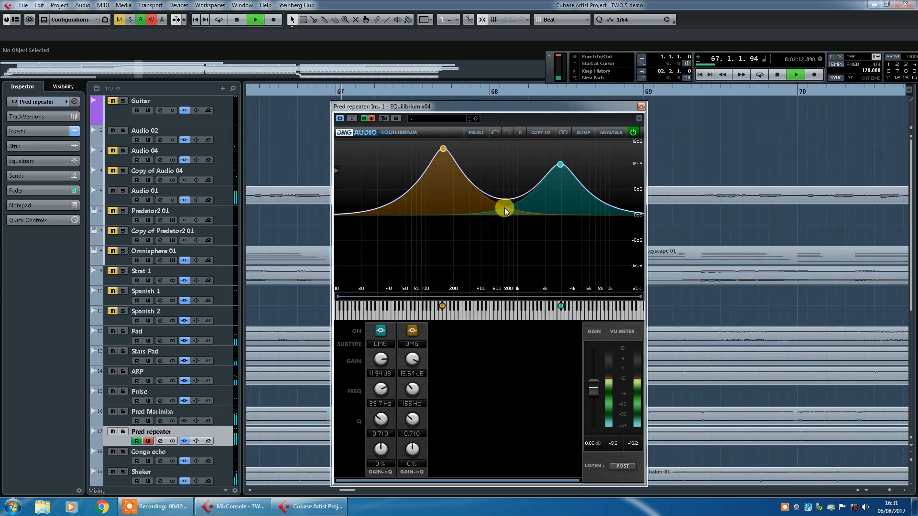
left_click_drag(560, 164, 542, 143)
left_click_drag(443, 149, 440, 166)
left_click_drag(542, 142, 582, 144)
left_click(528, 207)
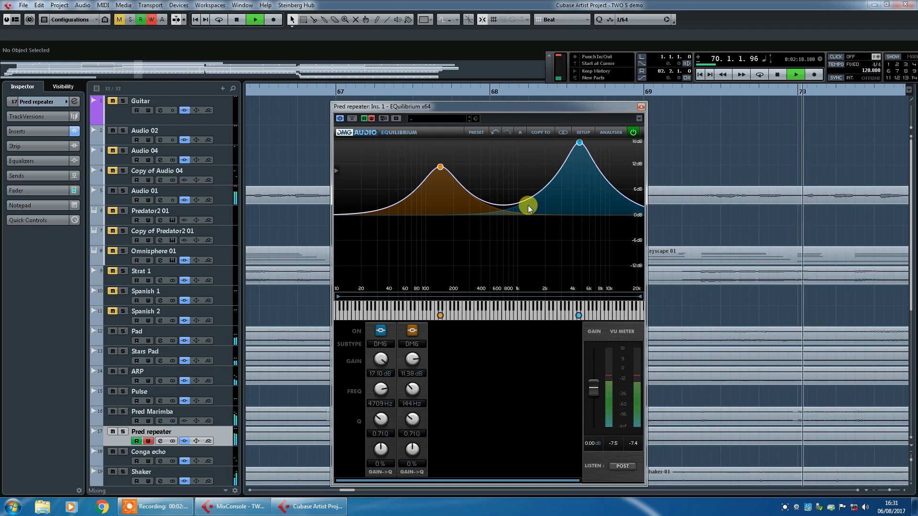
- Add a third peak band at about 1106 Hz with 12.39 dB gain
double_click(528, 205)
left_click_drag(527, 205, 523, 165)
left_click(492, 256)
- Narrow the 144 Hz band to Q 4.56, and set the third band to Q 2.03 at about 1989 Hz and 10.26 dB
left_click_drag(414, 421, 412, 389)
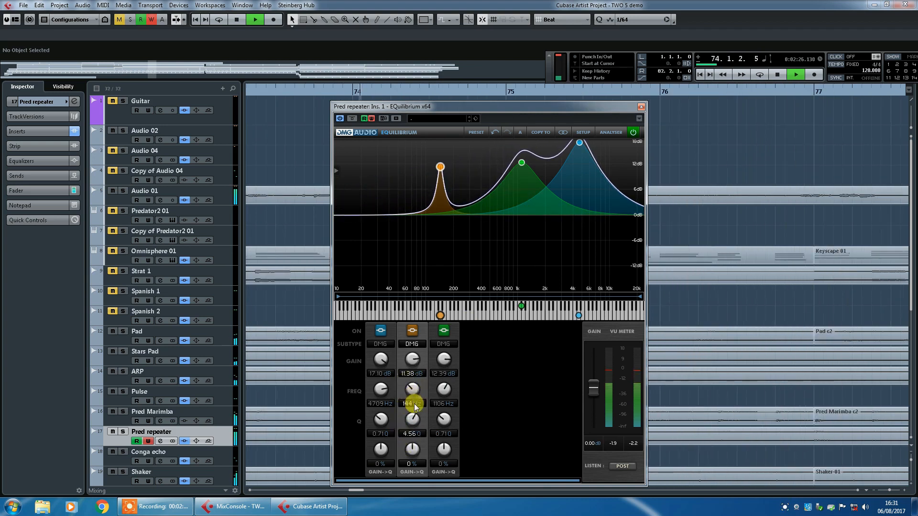
left_click(444, 406)
left_click_drag(442, 419, 438, 385)
left_click_drag(522, 163, 547, 174)
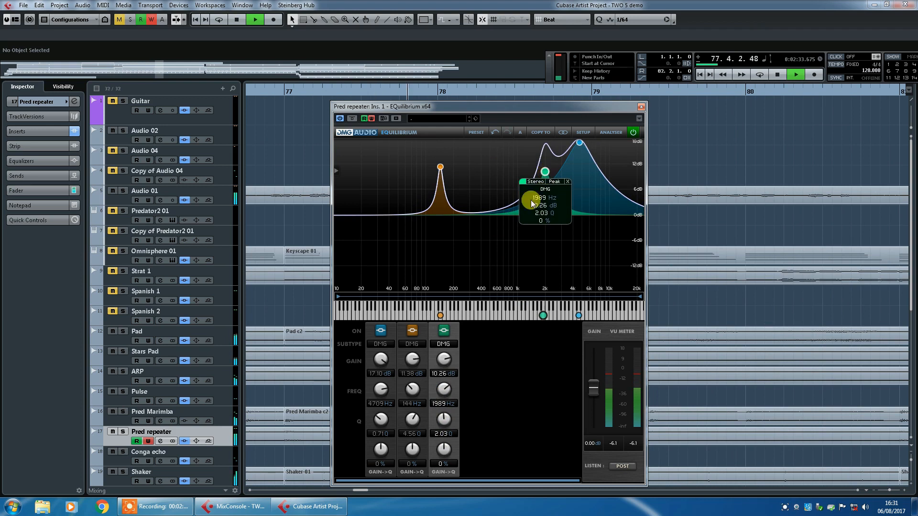
- Add a fourth peak band at about 593 Hz, and move the two high bands to about 11020 Hz and 4653 Hz
double_click(491, 202)
left_click_drag(492, 200, 494, 169)
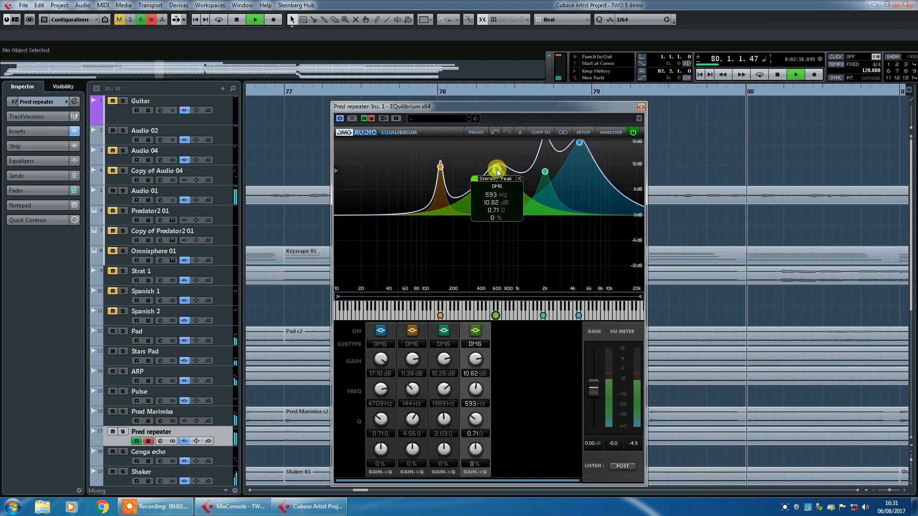
left_click_drag(580, 143, 625, 147)
left_click_drag(551, 180, 578, 150)
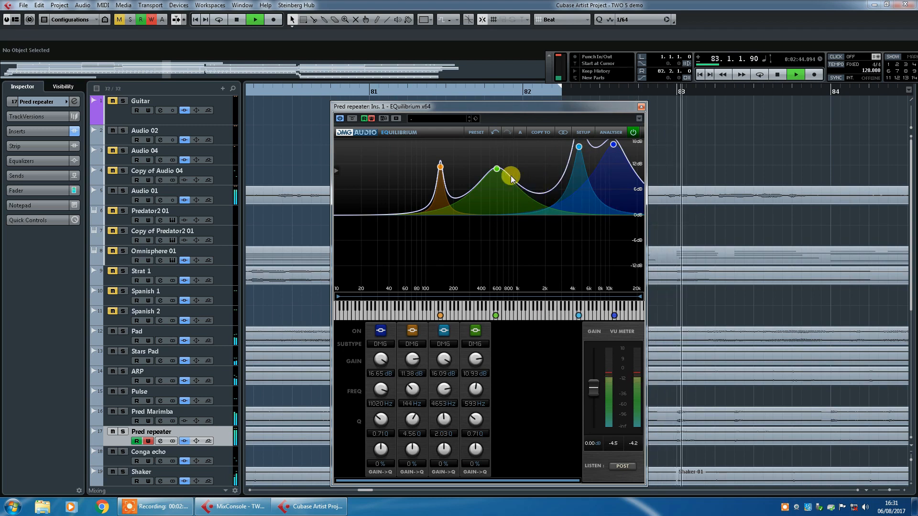
- Turn the fourth band into a cut of about -9.81 dB at 461 Hz, and move the third band to about 2557 Hz and 12.84 dB
left_click_drag(500, 171, 543, 148)
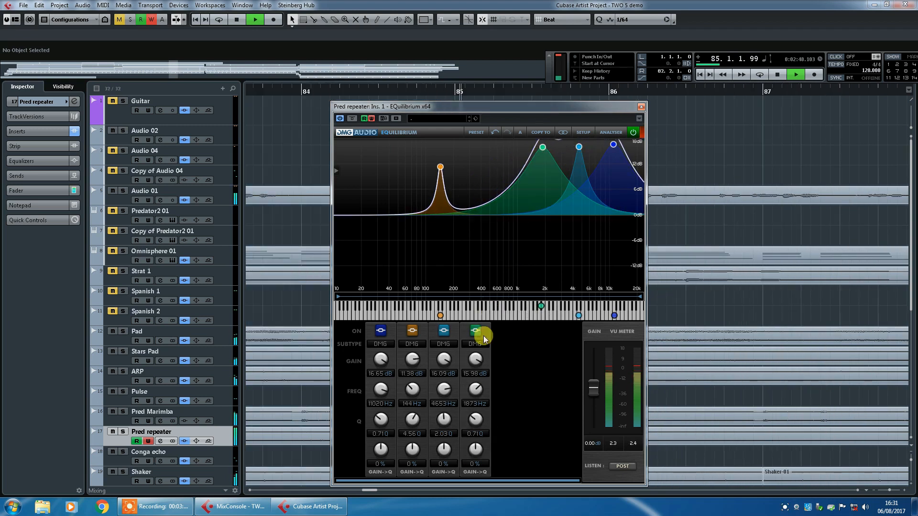
left_click_drag(543, 147, 487, 257)
left_click_drag(578, 147, 554, 161)
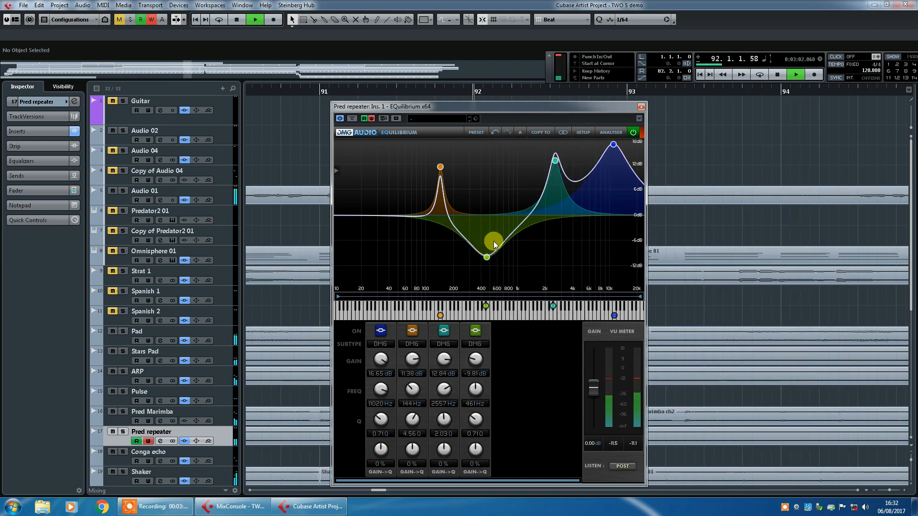
- Move the cut to about 579 Hz and -2.52 dB, and add boosts at about 395 Hz (9.59 dB) and 34 Hz (4.21 dB)
left_click_drag(487, 259, 480, 175)
double_click(481, 209)
double_click(409, 212)
left_click_drag(408, 212, 382, 197)
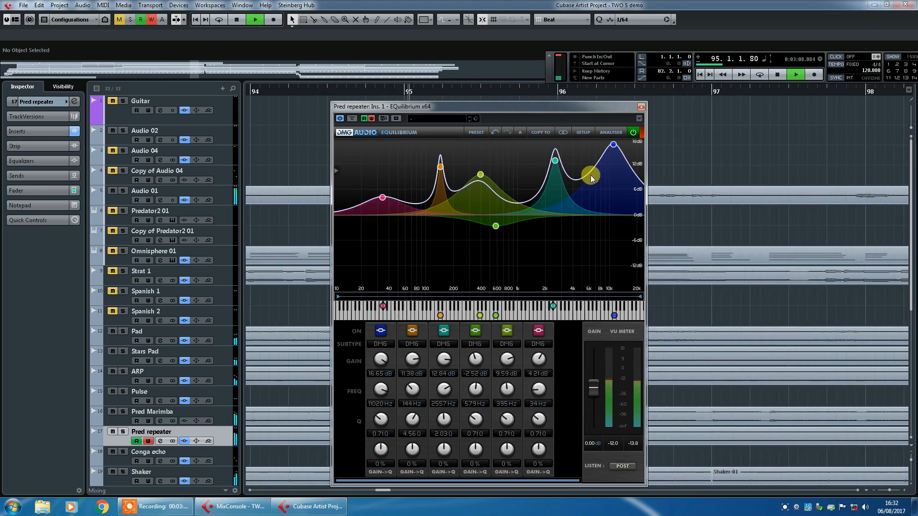
- Add a peak band at about 6745 Hz and 7.91 dB, and adjust its neighbours to about 15974 Hz, 14.97 dB and 2882 Hz, 3.87 dB
double_click(590, 178)
left_click_drag(590, 178, 558, 188)
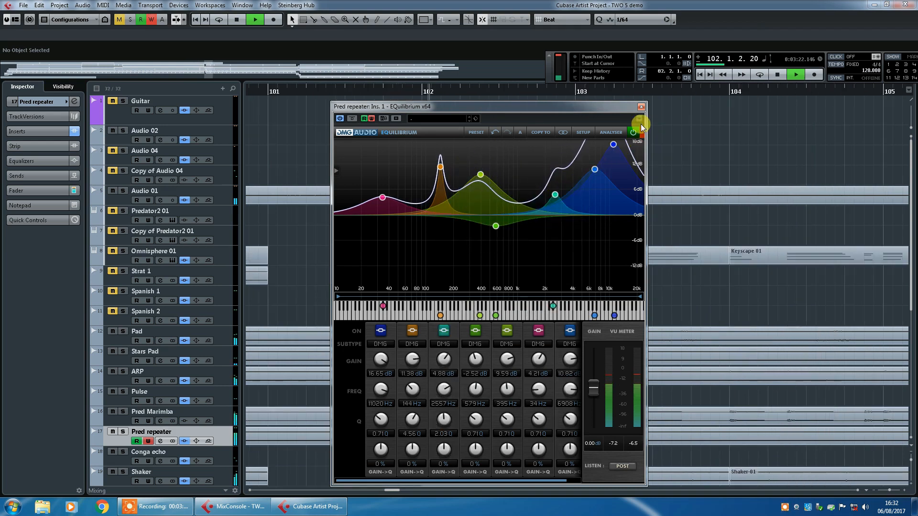
mouse_move(624, 142)
left_mouse_down()
mouse_move(578, 177)
mouse_move(620, 141)
mouse_move(628, 151)
left_mouse_up()
mouse_move(578, 178)
left_mouse_down()
mouse_move(595, 191)
mouse_move(554, 184)
mouse_move(555, 165)
mouse_move(560, 204)
mouse_move(593, 183)
left_mouse_up()
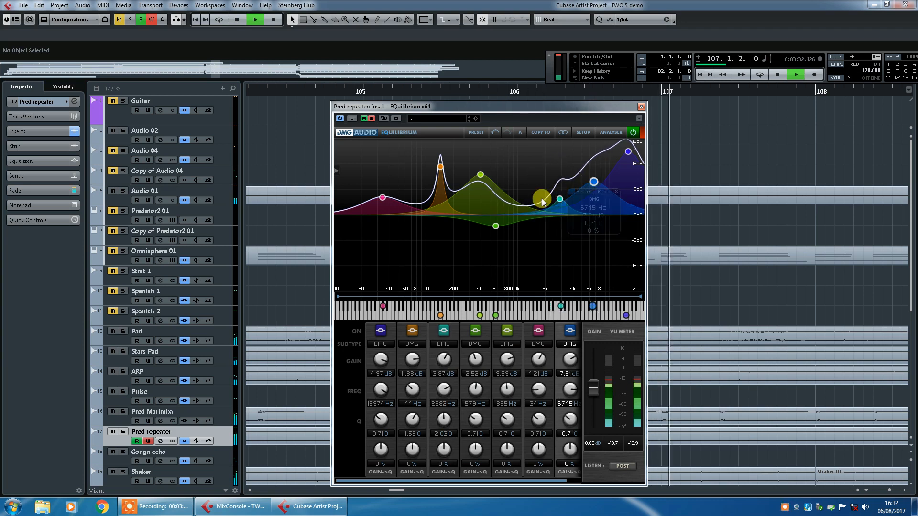
- Add a cut band of about -5 dB between 1 kHz and 2 kHz, and set the 395 Hz band's Q to 1.16
double_click(531, 213)
left_click_drag(530, 213, 531, 236)
left_click(507, 416)
mouse_move(508, 420)
left_mouse_down()
mouse_move(514, 447)
mouse_move(512, 417)
left_mouse_up()
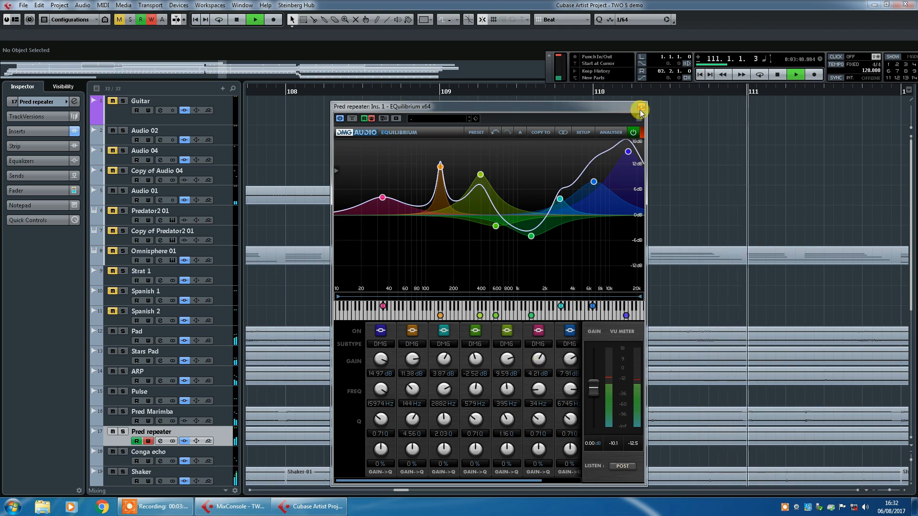
- Close the EQuilibrium window and stop playback
left_click(641, 108)
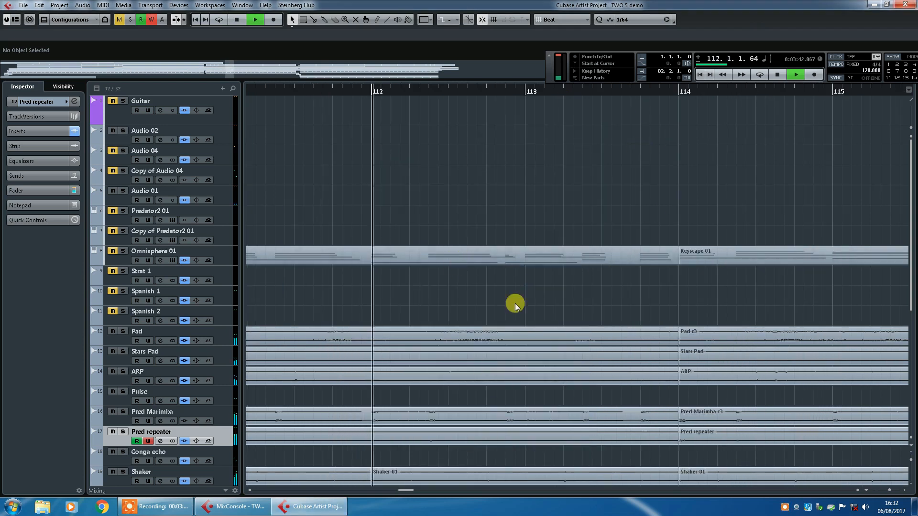
left_click(778, 76)
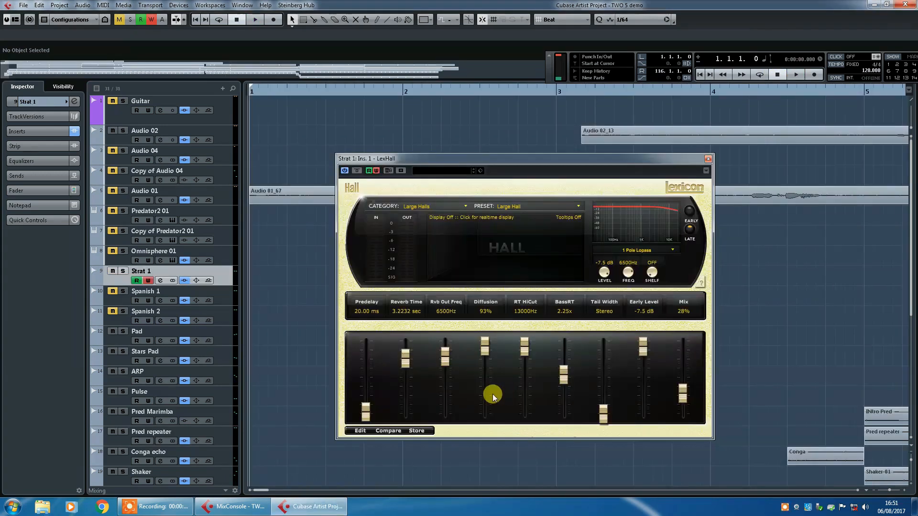
- Play the project and audition the LexHall reverb mix on Strat 1 at 0%, 38% and 79%, leaving it at 26%
left_click(796, 73)
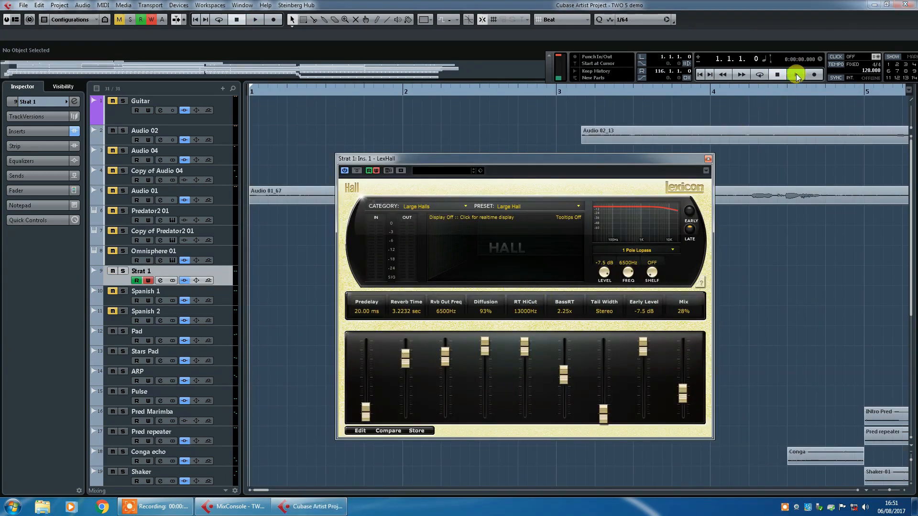
left_click(684, 393)
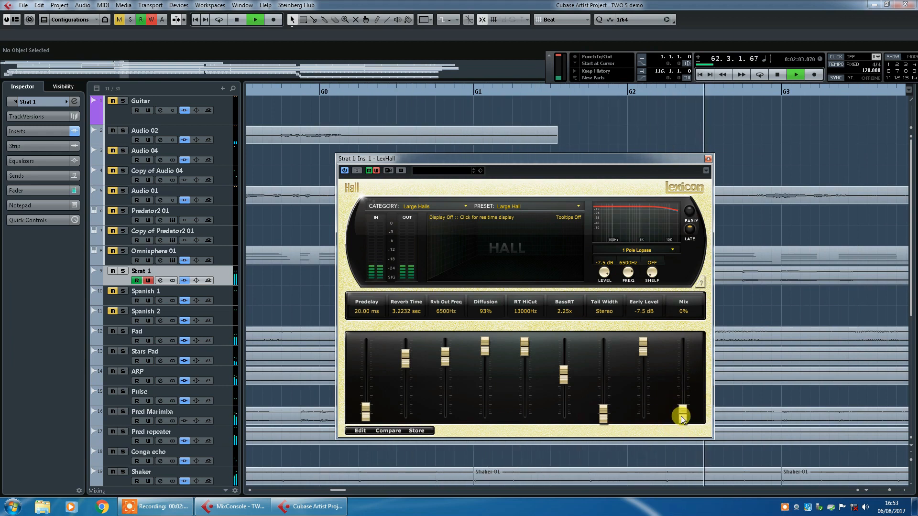
left_click_drag(681, 416, 684, 396)
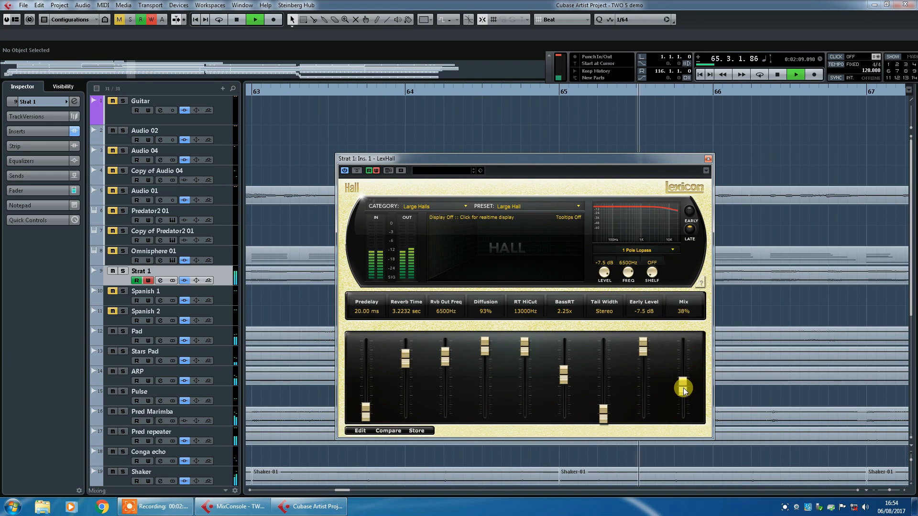
left_click_drag(683, 391, 684, 362)
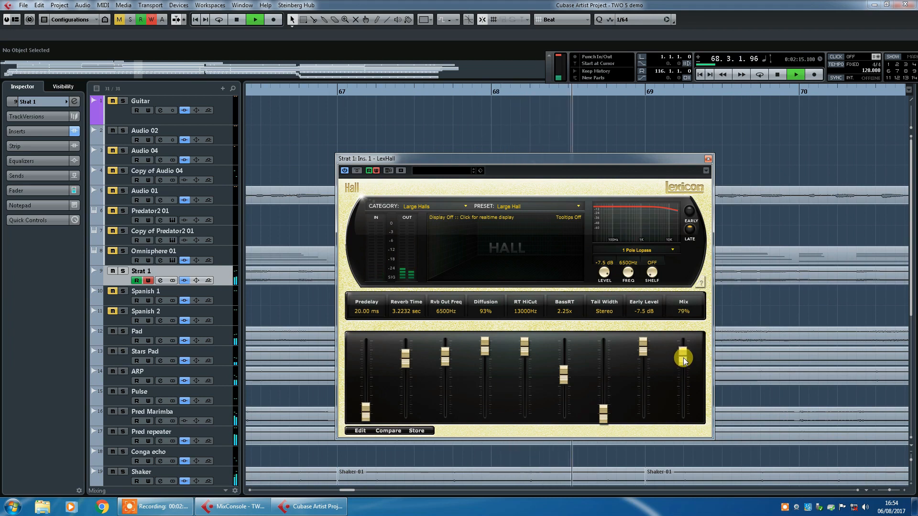
left_click_drag(683, 362, 681, 393)
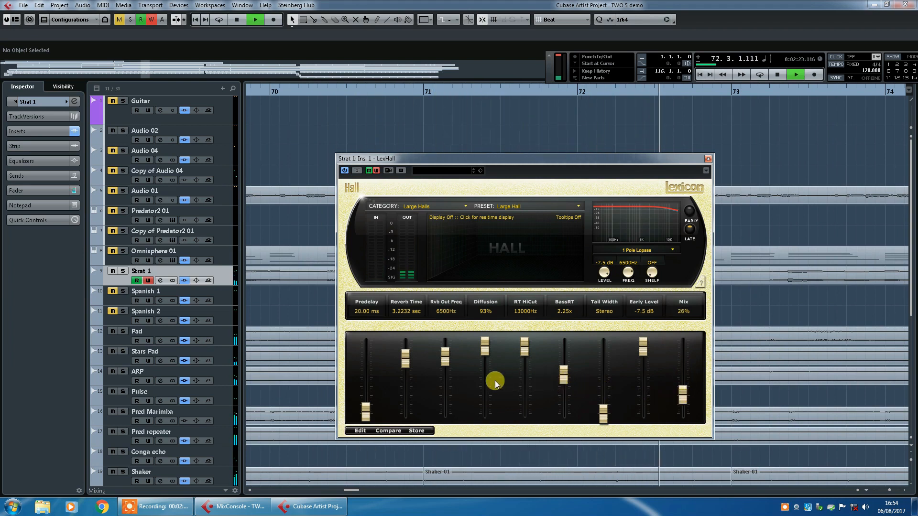
- Try a LexHall reverb time of 1.1030 sec, then settle on 2.6895 sec with the mix at 41%
left_click_drag(396, 361, 408, 389)
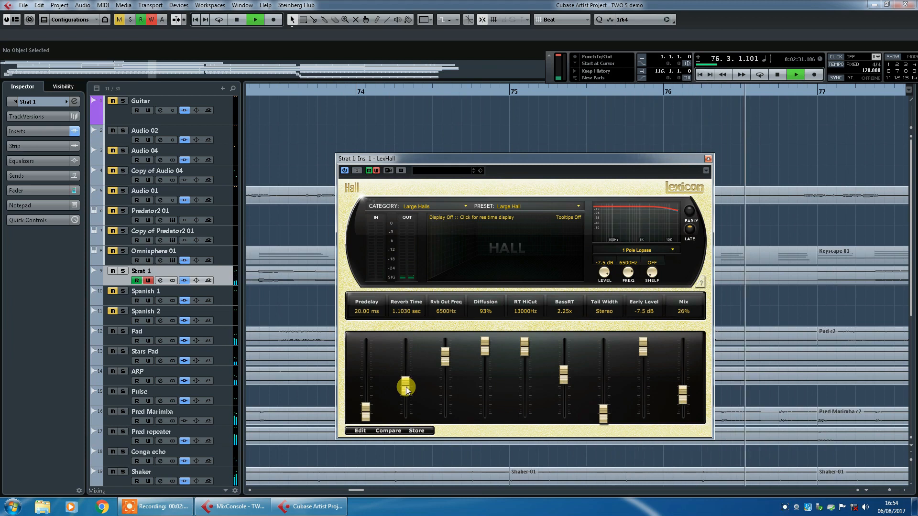
left_click_drag(405, 390, 404, 383)
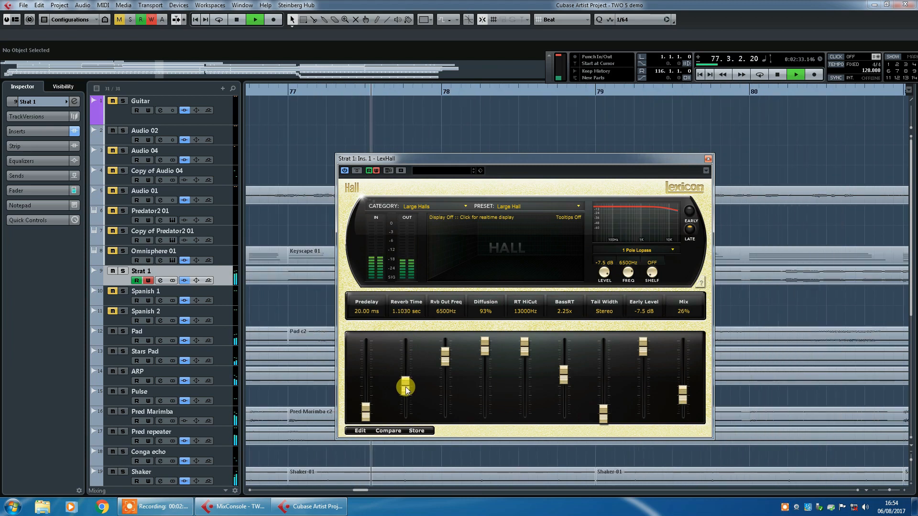
mouse_move(682, 398)
left_mouse_down()
mouse_move(682, 371)
mouse_move(679, 385)
left_mouse_up()
left_click_drag(405, 390, 409, 366)
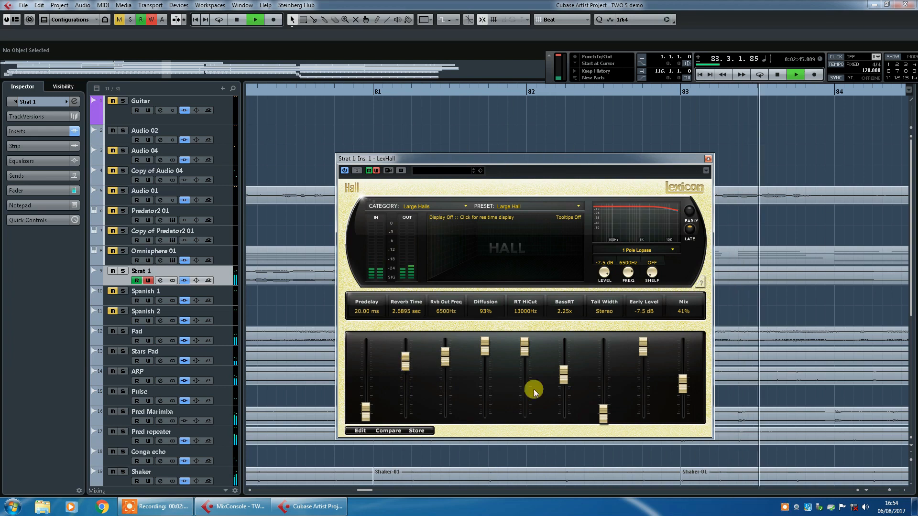
- Set the LexHall mix to 55%, the reverb time to 2.9640 sec and the tail width to 358 degrees
left_click_drag(685, 386, 685, 377)
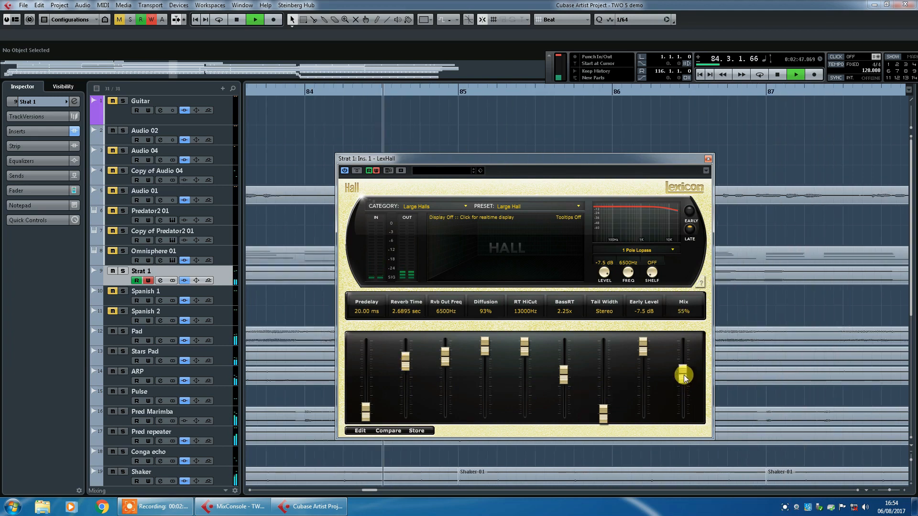
left_click_drag(408, 366, 407, 358)
left_click_drag(601, 404, 612, 343)
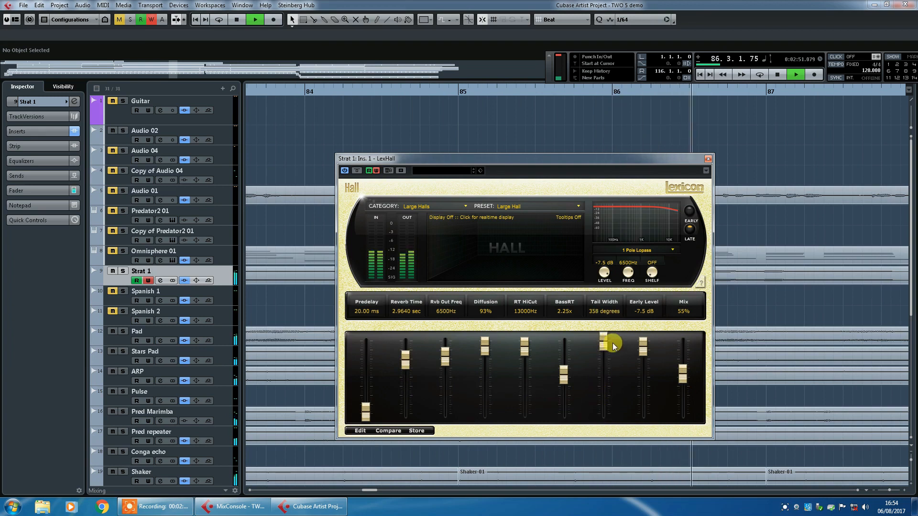
- Audition further LexHall mix and reverb time changes, settling on a 30% mix and a 3.3314 sec reverb time
left_click_drag(682, 379, 685, 371)
left_click(611, 356)
left_click_drag(406, 359, 405, 366)
left_click_drag(681, 365, 676, 394)
left_click(406, 369)
left_click_drag(407, 370, 410, 365)
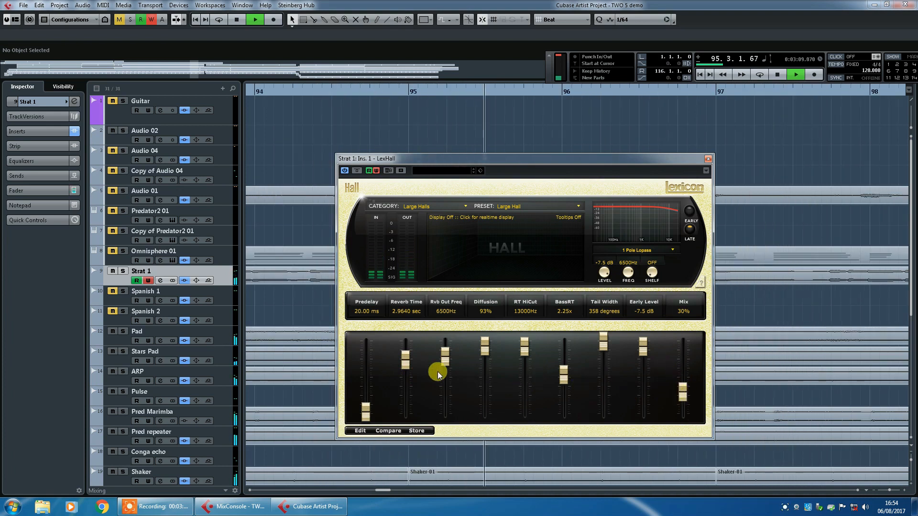
left_click_drag(404, 364, 404, 362)
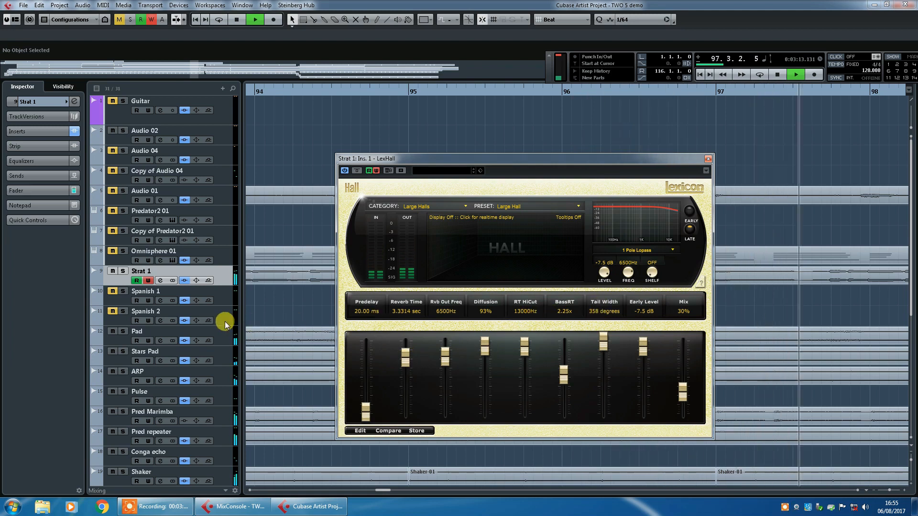
- Close the LexHall window for Strat 1 while the project keeps playing
left_click(72, 103)
left_click(73, 103)
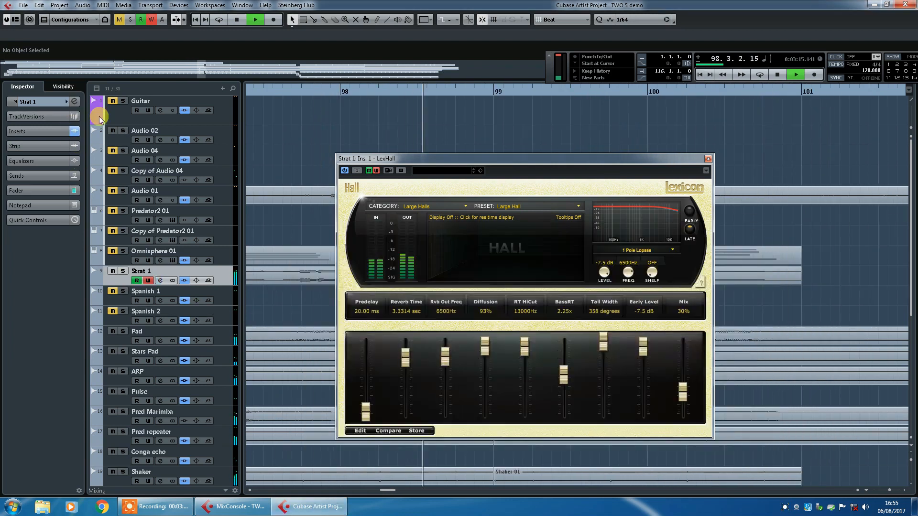
left_click(708, 159)
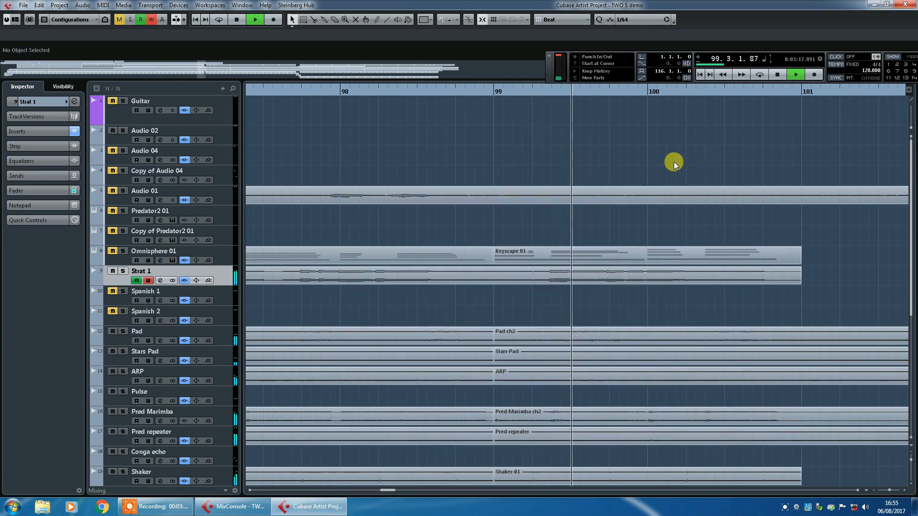
- Open the Strat 1 channel settings to view its insert effects, stop playback, and close the settings window
left_click(72, 101)
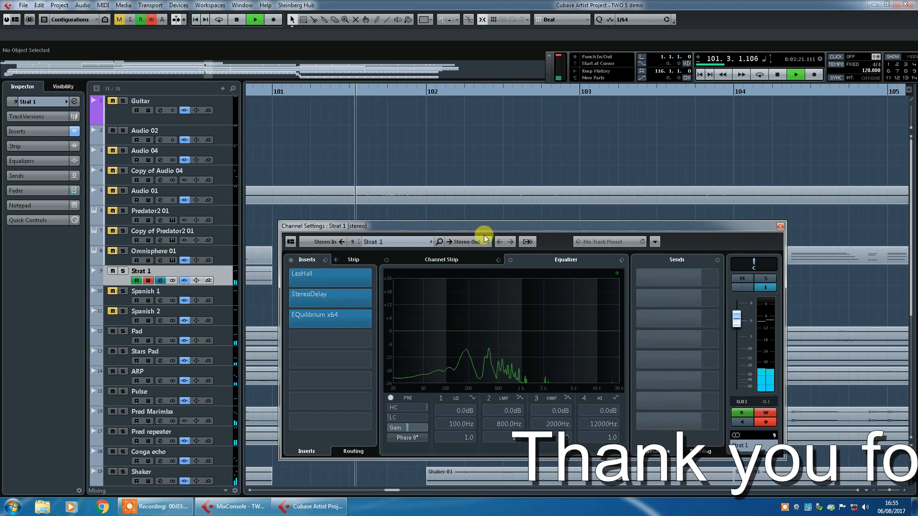
left_click(778, 74)
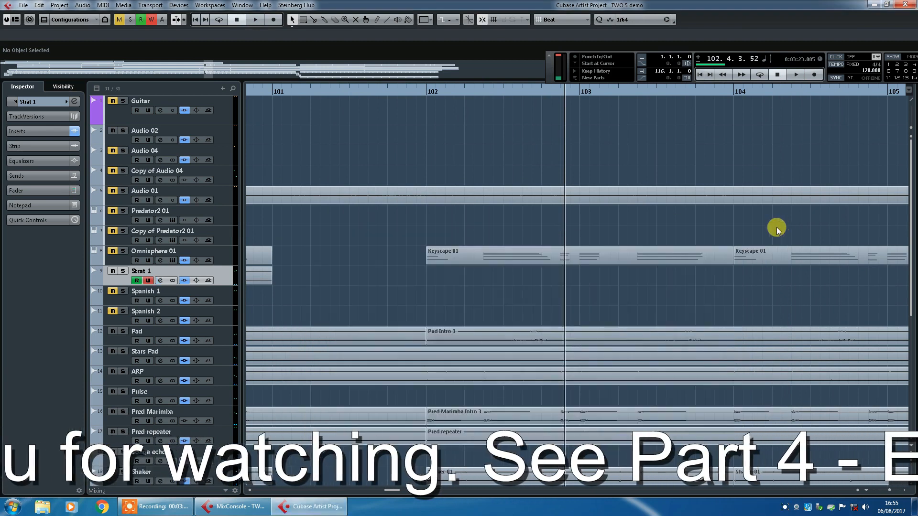
left_click(781, 226)
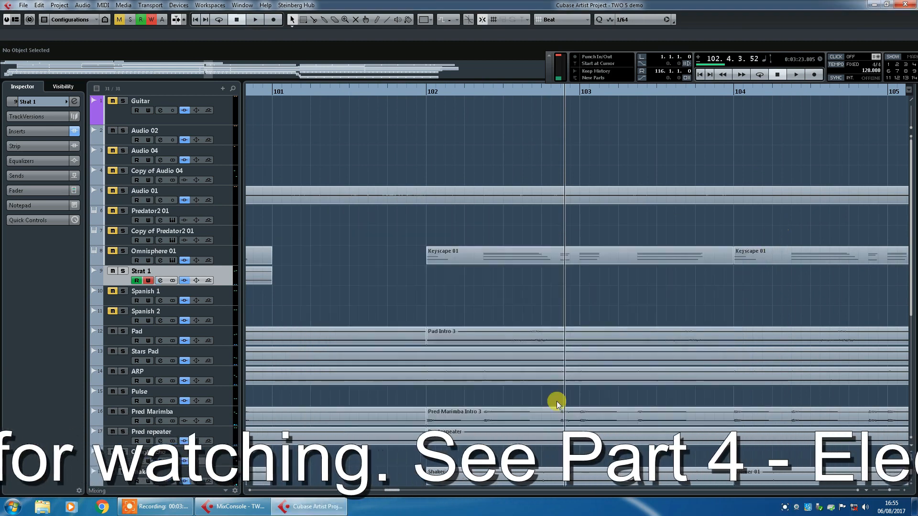